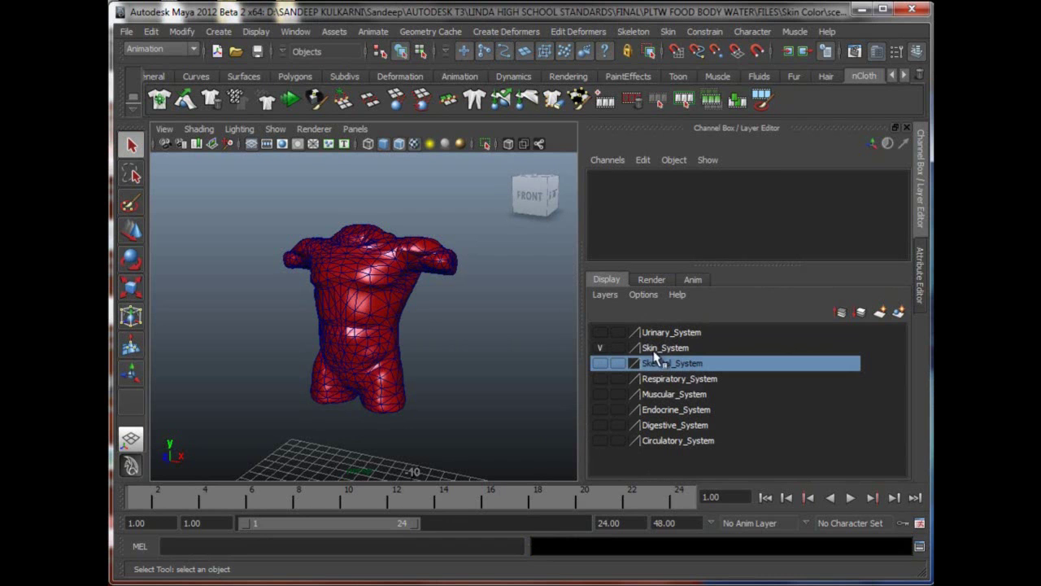
pyautogui.click(614, 303)
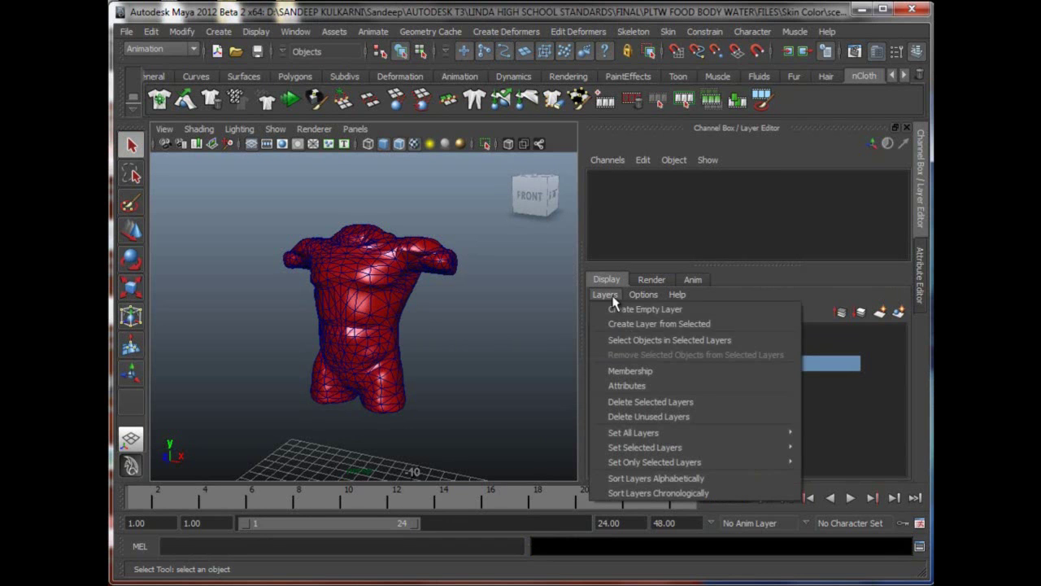
pyautogui.moveTo(643, 432)
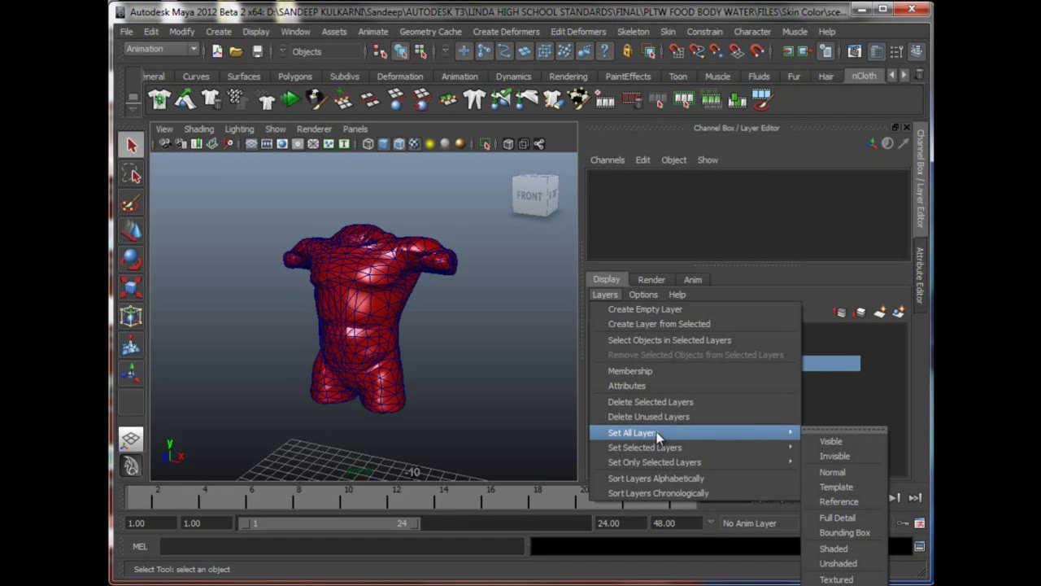
pyautogui.click(837, 443)
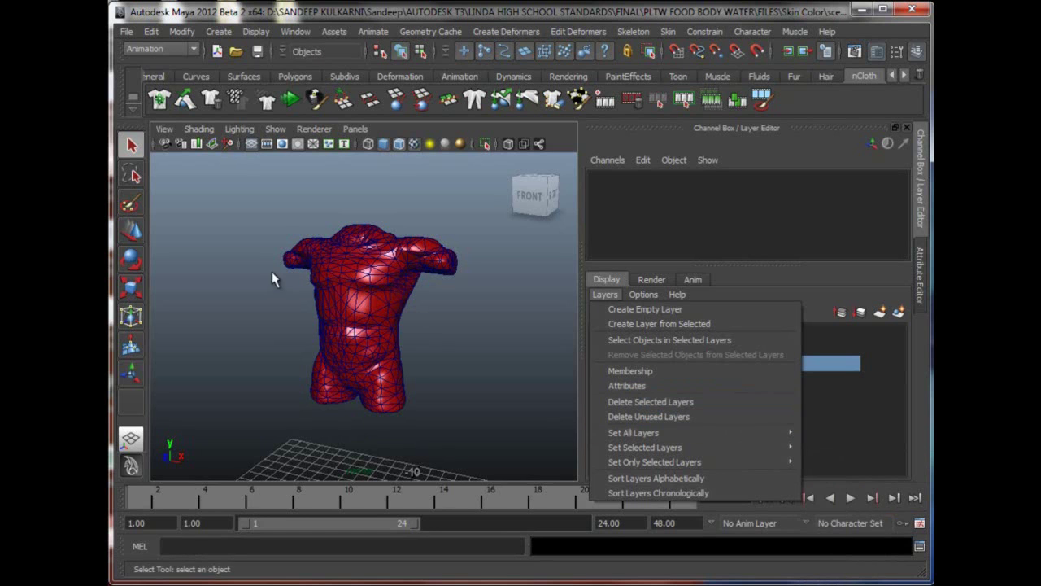
pyautogui.click(297, 33)
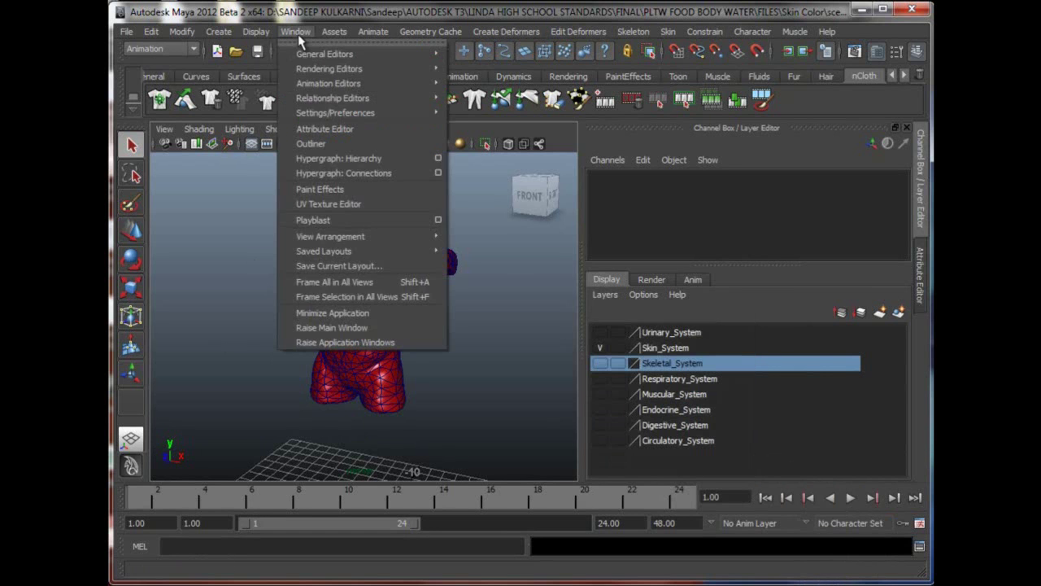
pyautogui.moveTo(255, 32)
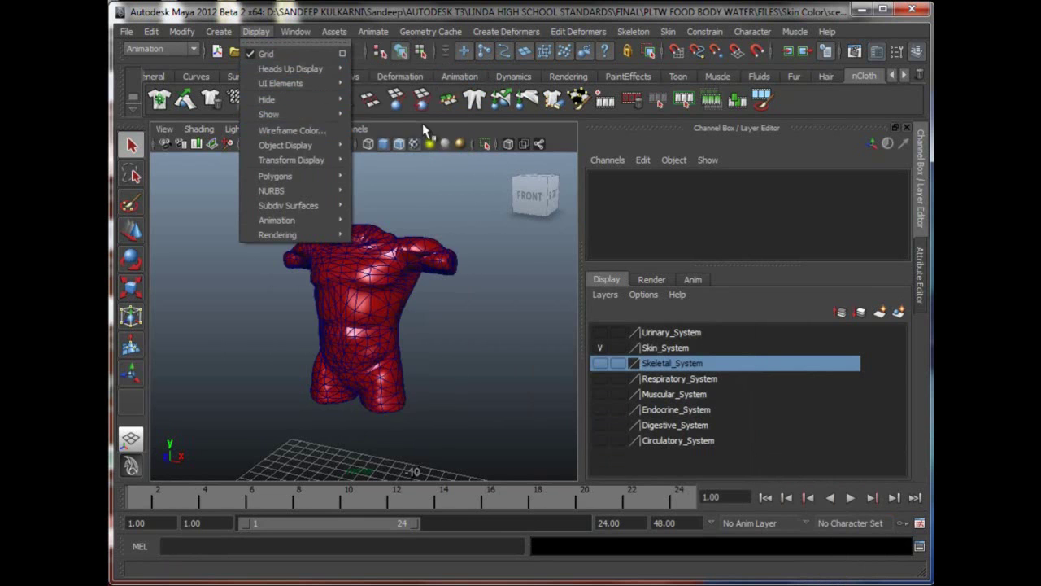
pyautogui.moveTo(334, 116)
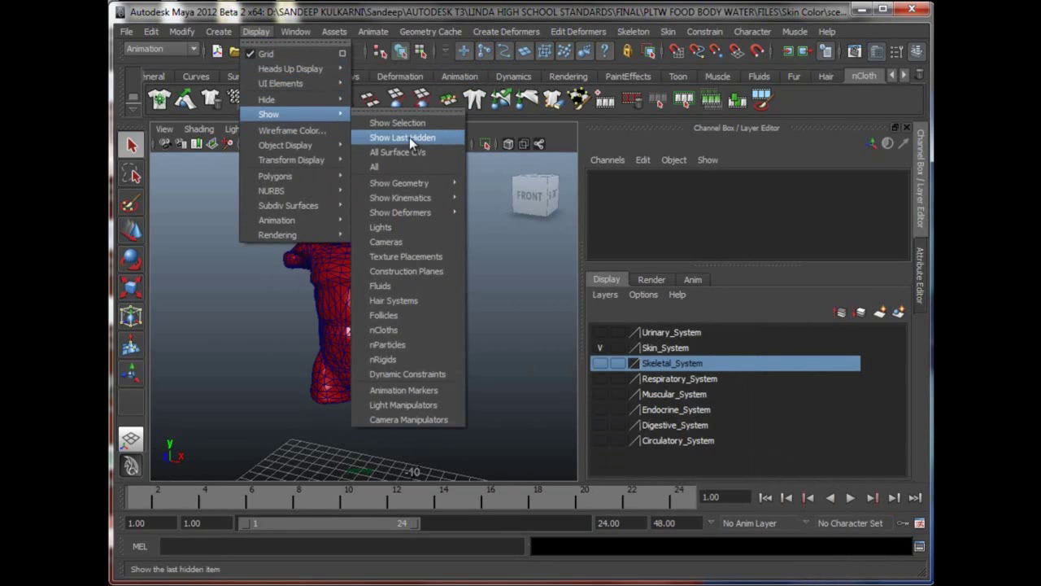
pyautogui.click(598, 134)
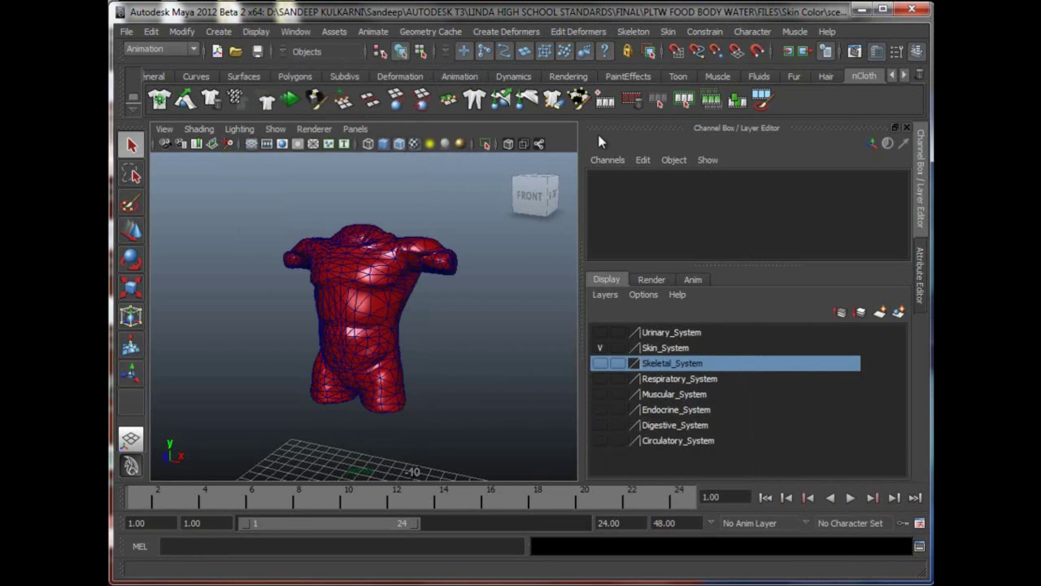
# - Open the brittle end.ma scene and, after viewing it, open fatty done.ma without saving changes
pyautogui.click(236, 53)
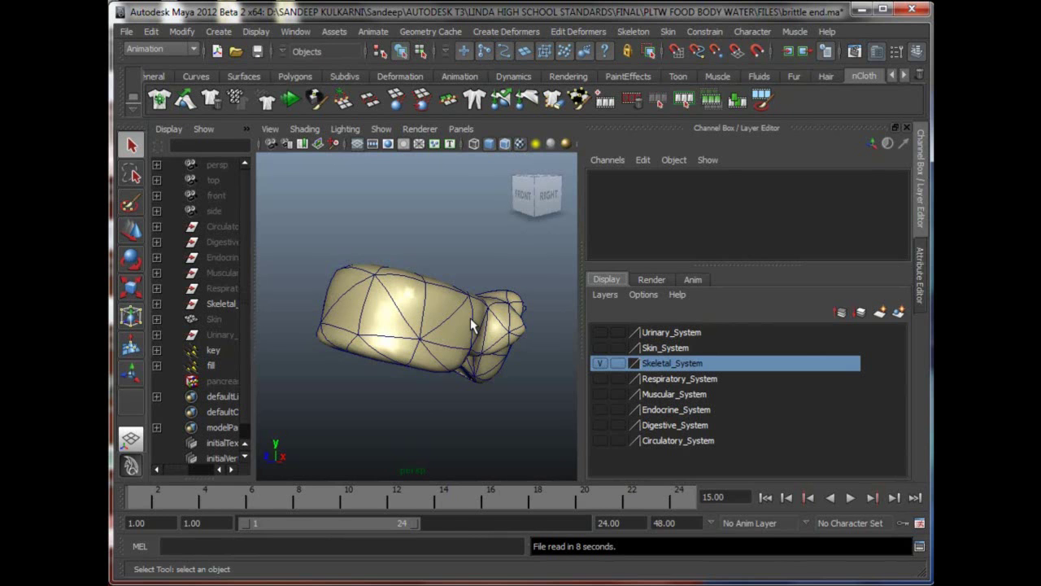
pyautogui.click(235, 52)
pyautogui.doubleClick(346, 184)
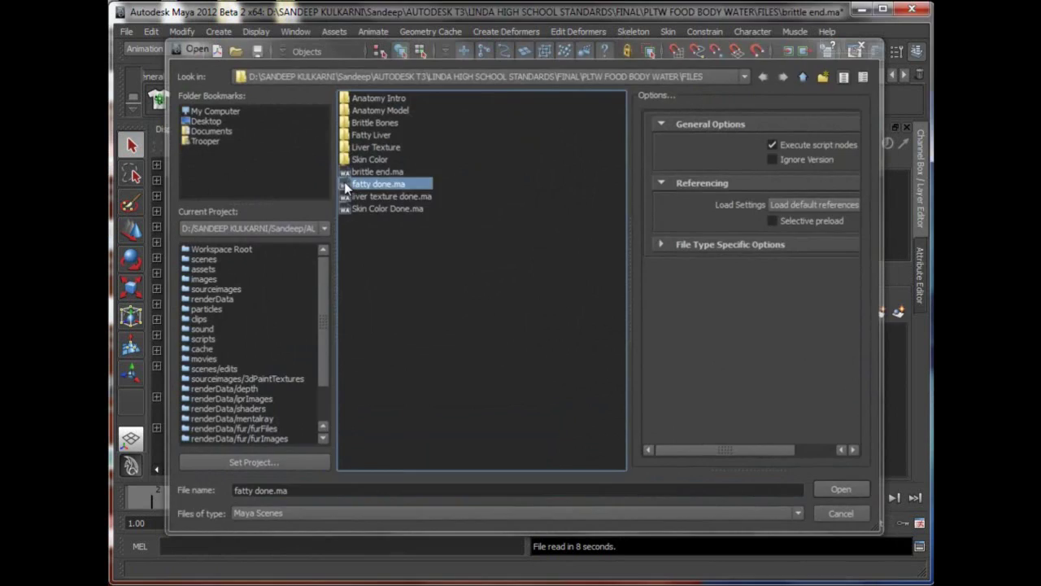
pyautogui.click(696, 345)
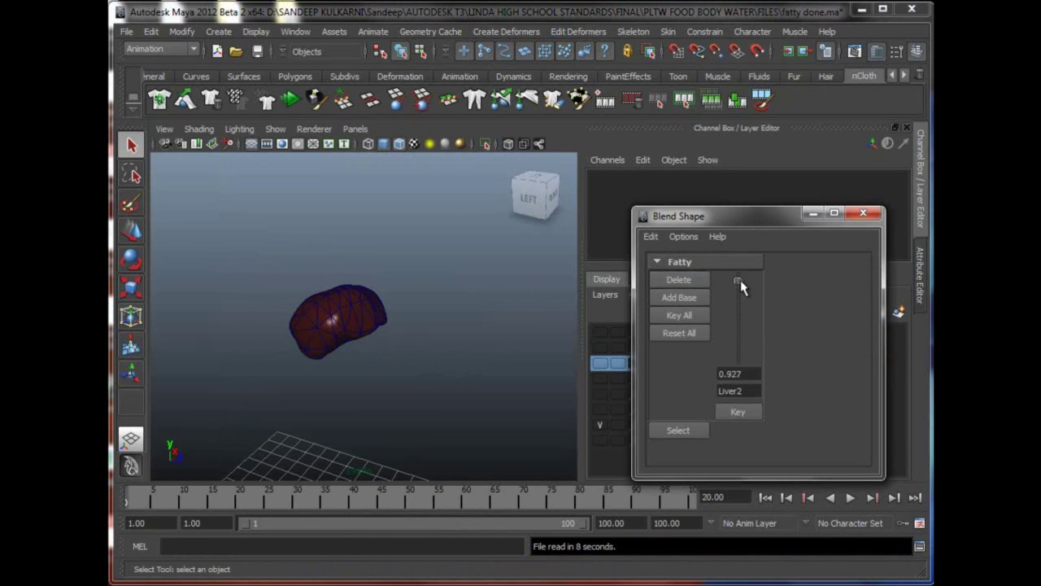
# - Set the Liver2 weight of the Fatty blend shape to 1.000
pyautogui.moveTo(739, 312); pyautogui.dragTo(752, 263)
# - Review the Move tool's settings down to the Soft Selection options and close them
pyautogui.doubleClick(132, 232)
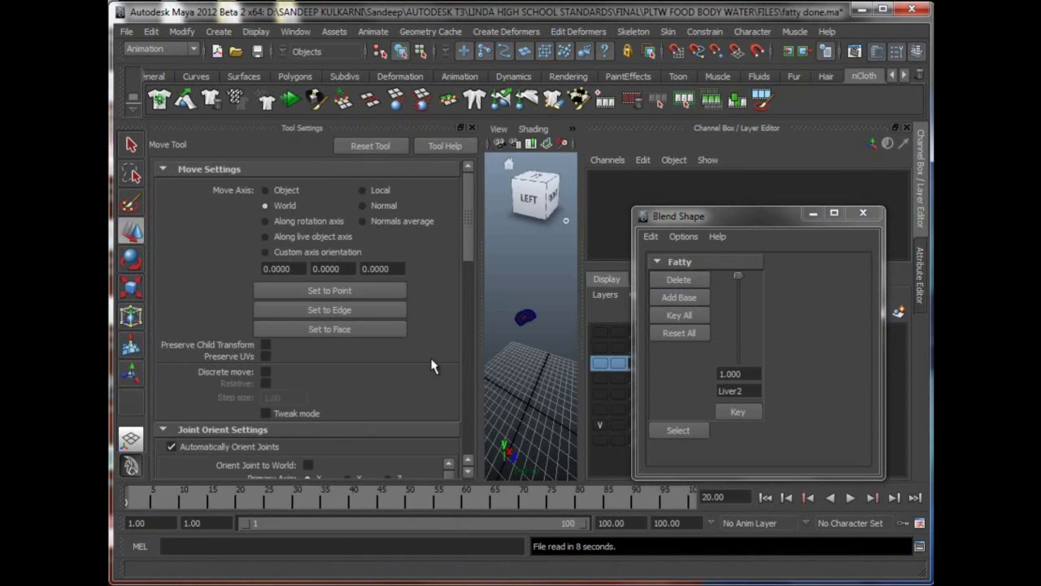
pyautogui.moveTo(465, 236); pyautogui.dragTo(467, 328)
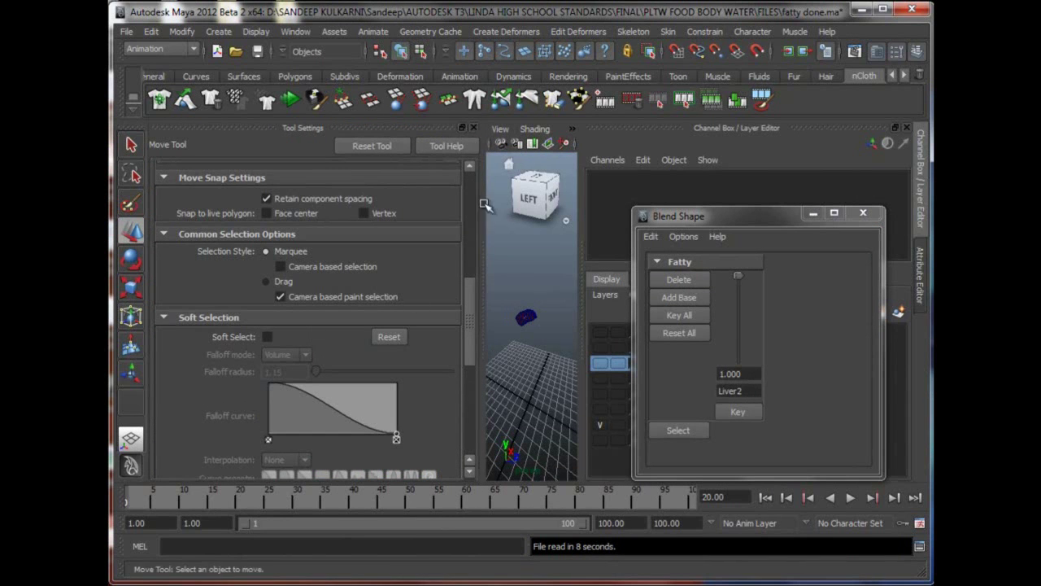
pyautogui.click(474, 129)
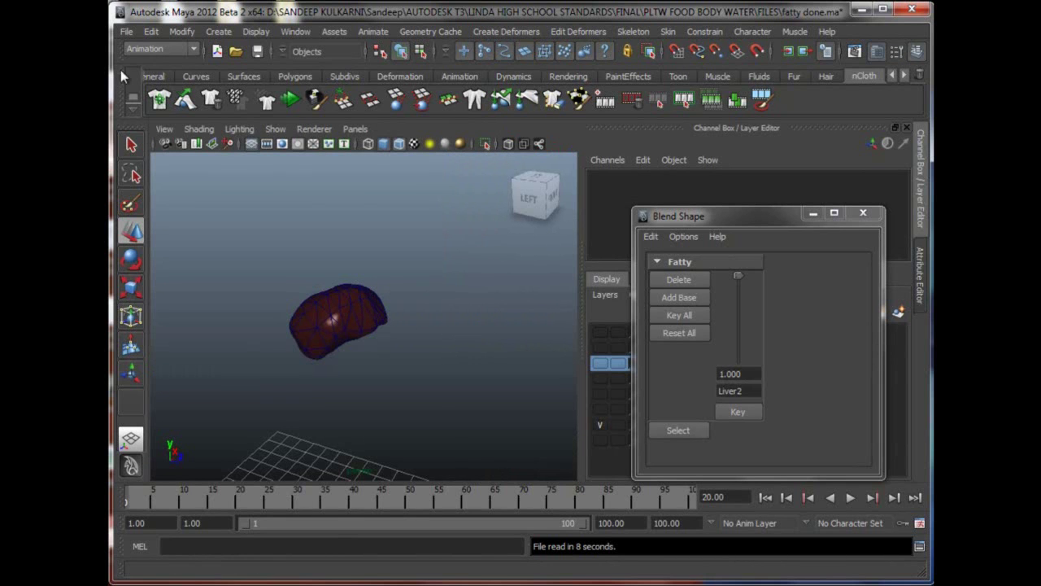
# - Open the liver texture done.ma scene without saving changes to the current one
pyautogui.click(237, 53)
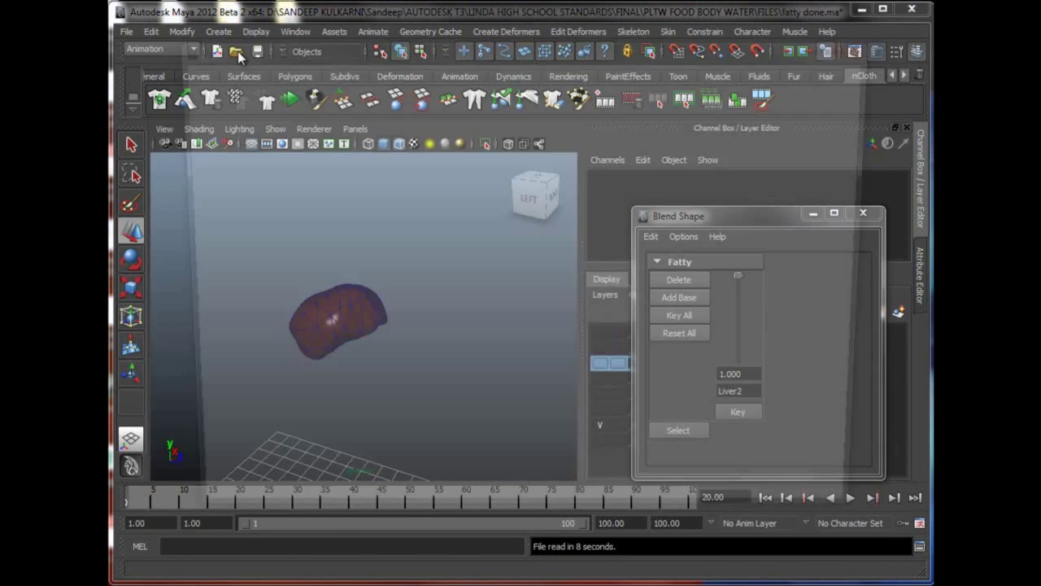
pyautogui.doubleClick(350, 195)
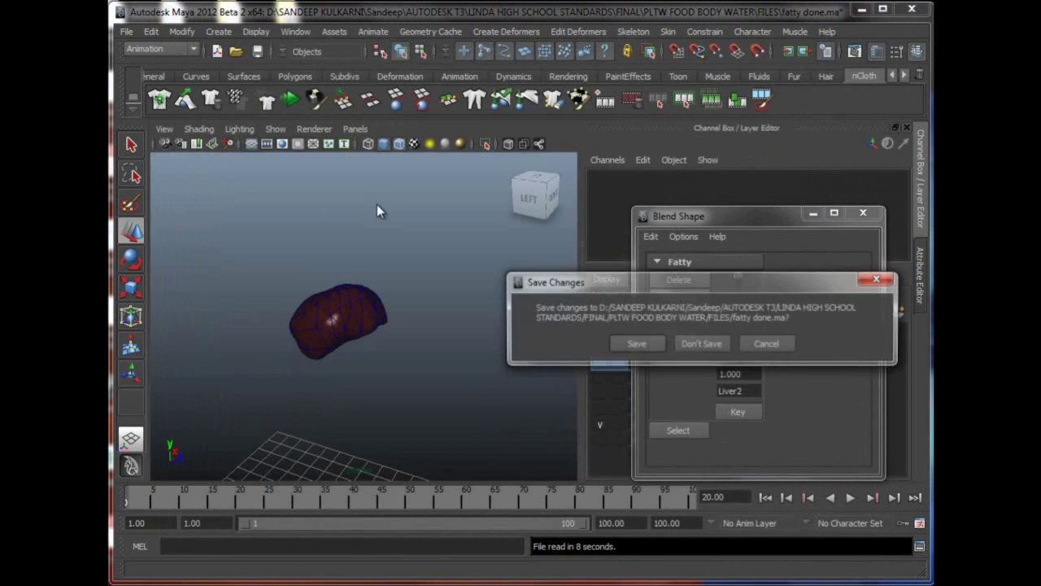
pyautogui.click(701, 343)
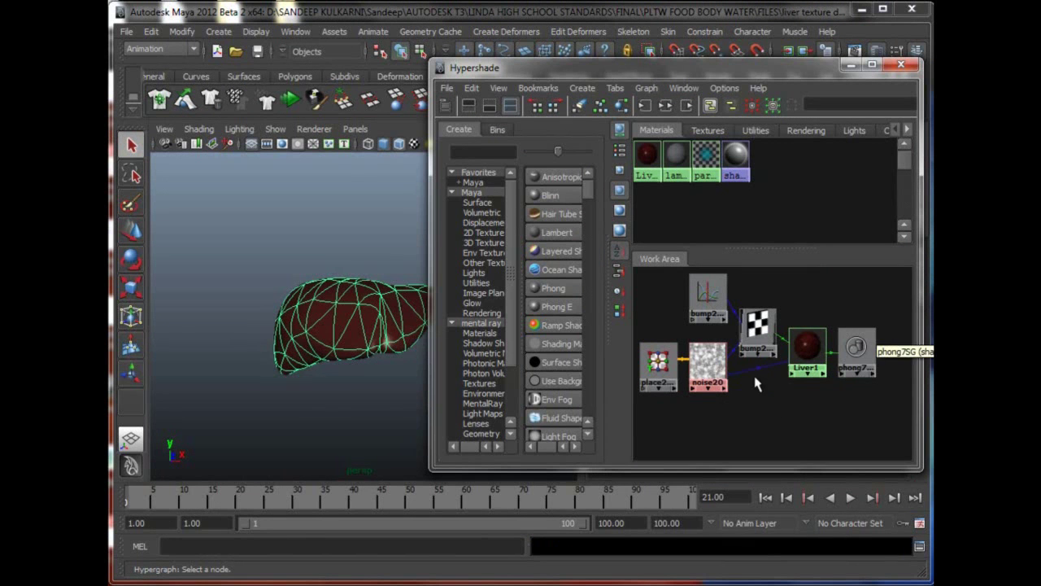
# - Examine the Liver1 shading network in Hypershade, selecting the animation curve node that feeds the bump node to check its keyframes
pyautogui.moveTo(698, 368); pyautogui.dragTo(765, 333, button='middle')
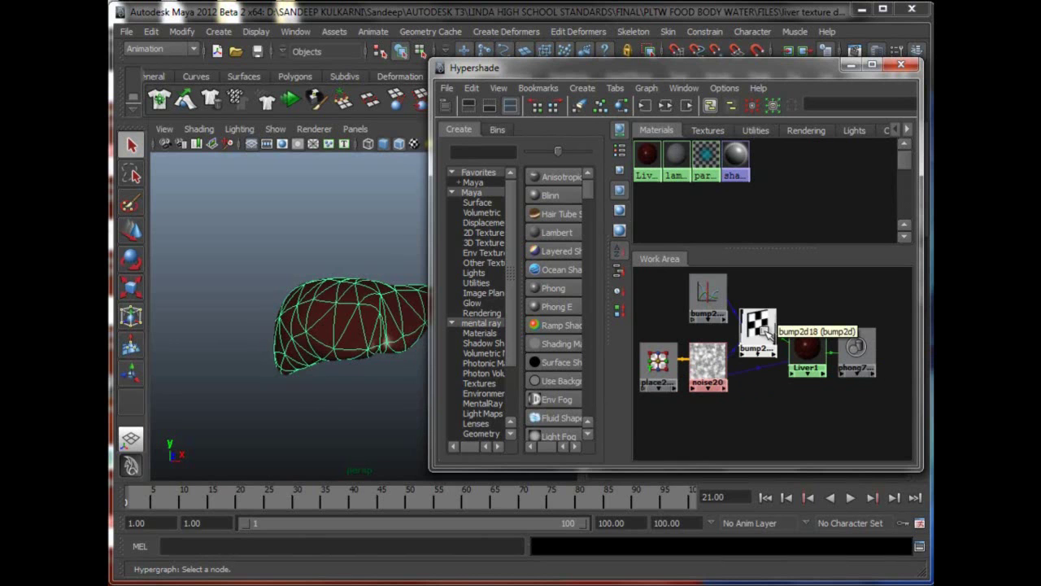
pyautogui.click(716, 306)
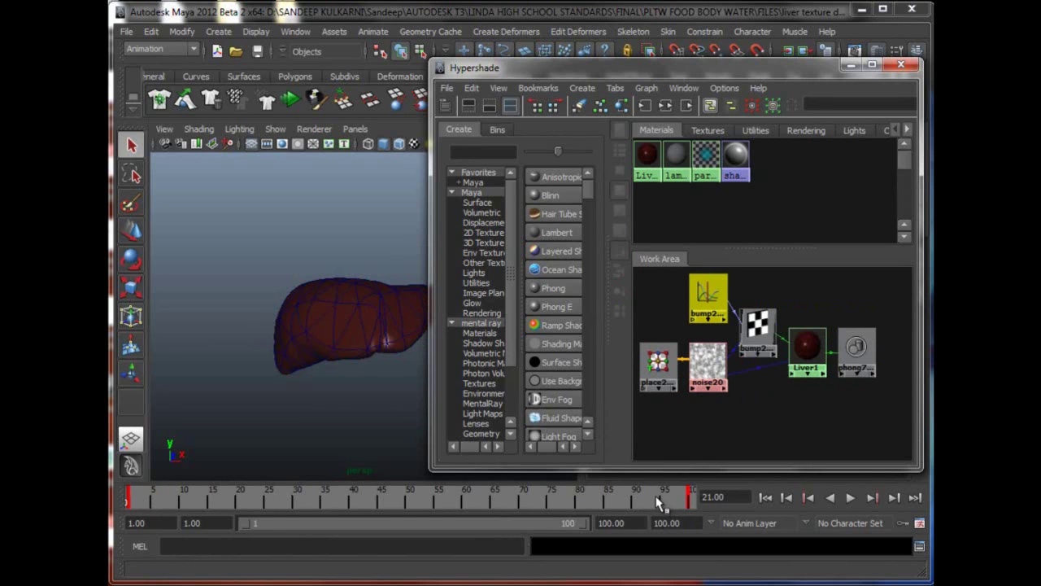
pyautogui.moveTo(428, 391); pyautogui.dragTo(342, 380)
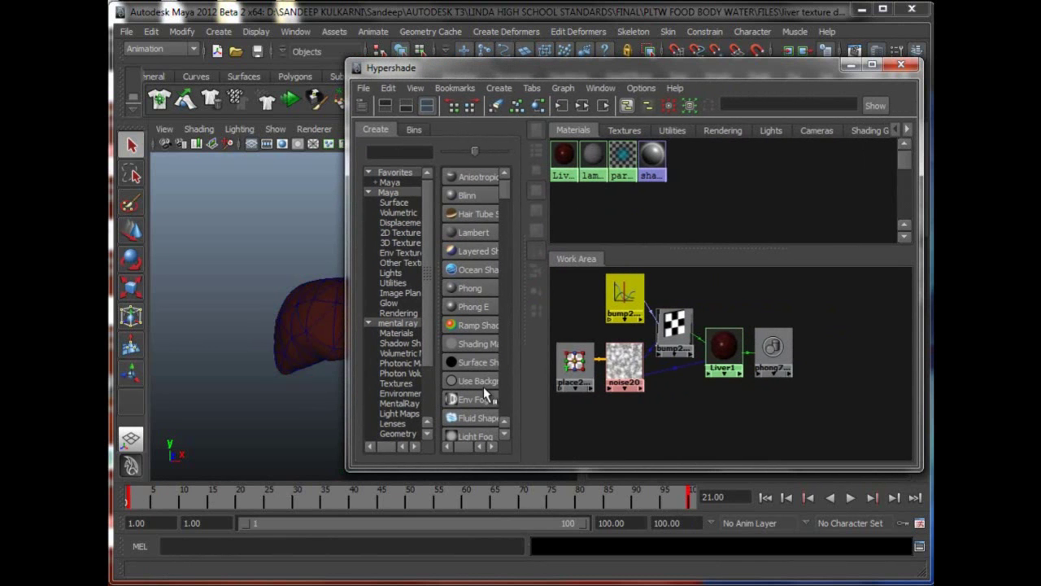
# - Open the Skin Color Done.ma scene without saving changes to the liver scene
pyautogui.click(236, 53)
pyautogui.doubleClick(375, 209)
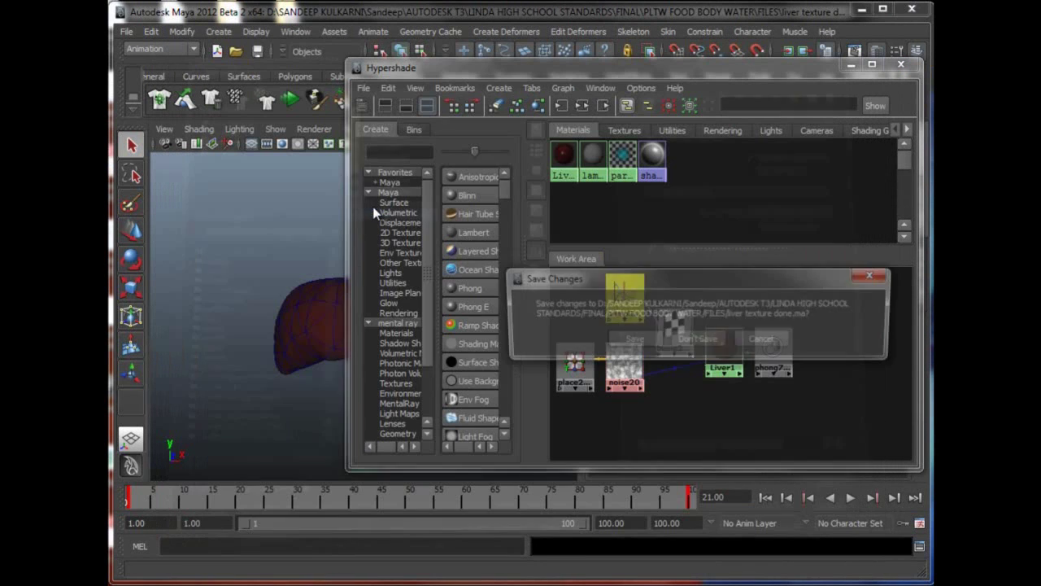
pyautogui.click(690, 338)
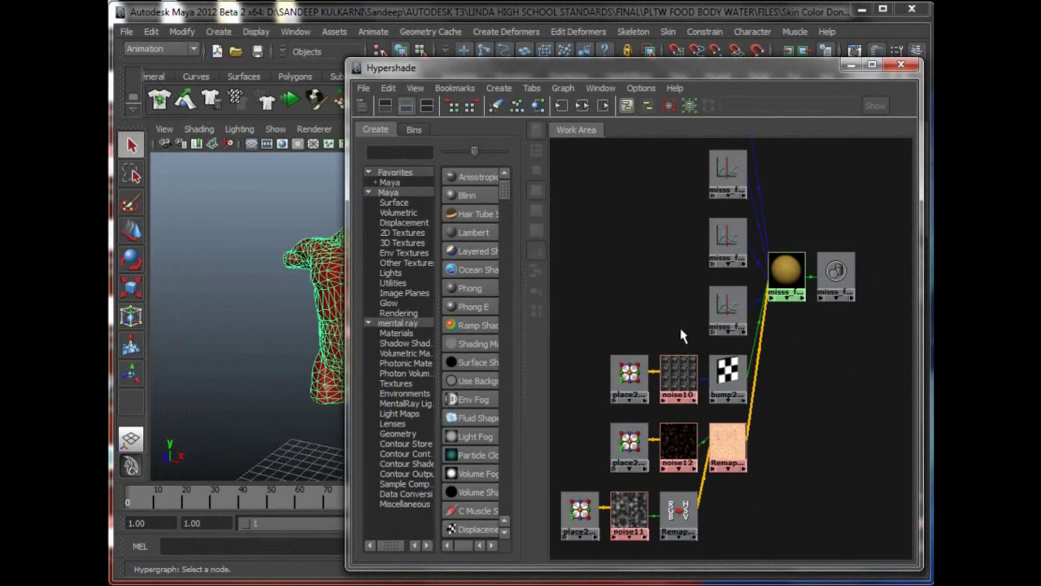
# - Select the misss_fast_skin_maya1 material, minimize Hypershade, and examine the material's diffuse and subsurface scattering attributes
pyautogui.click(786, 272)
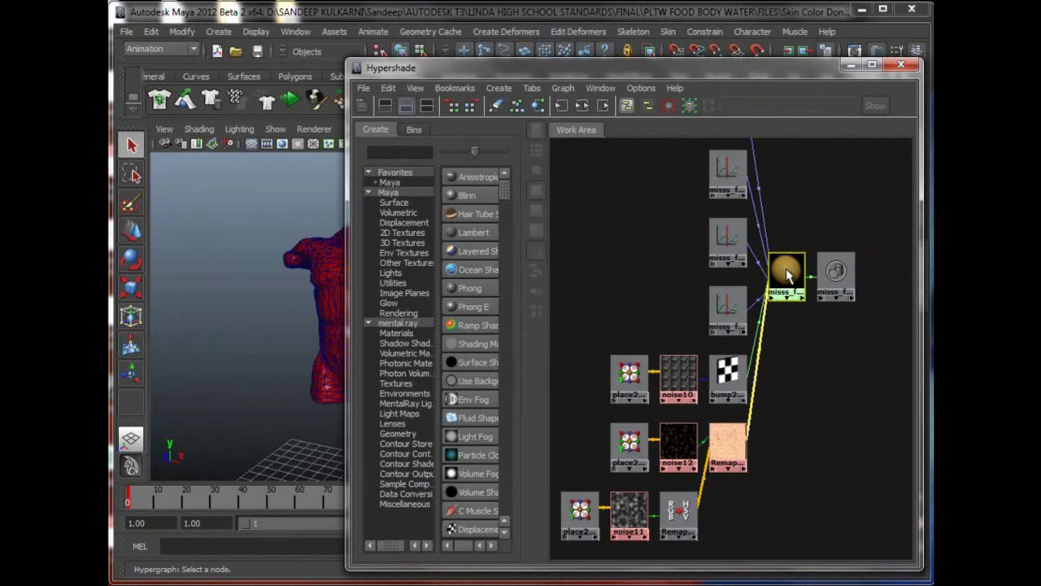
pyautogui.moveTo(746, 71); pyautogui.dragTo(547, 30)
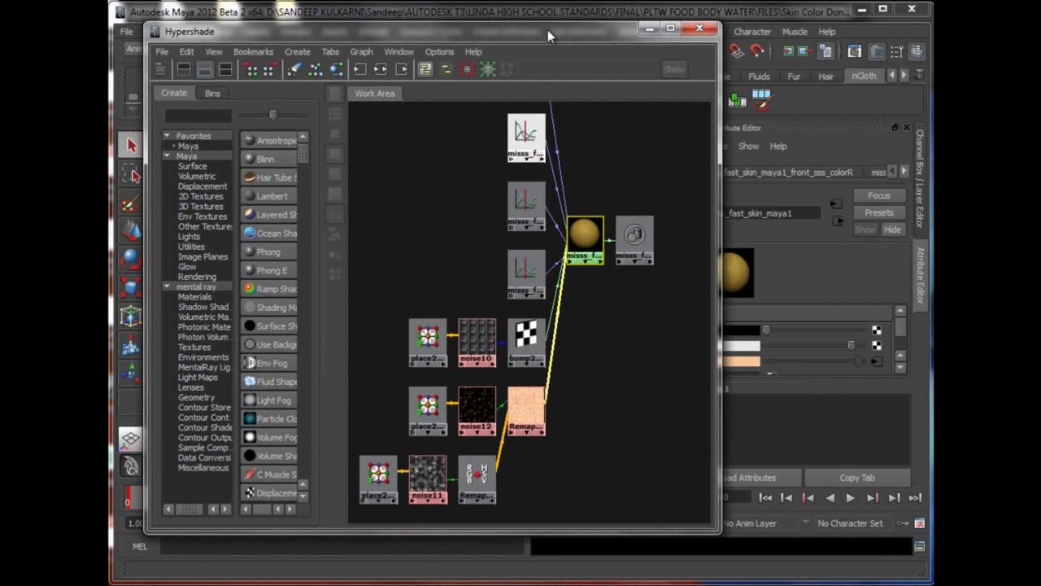
pyautogui.click(656, 32)
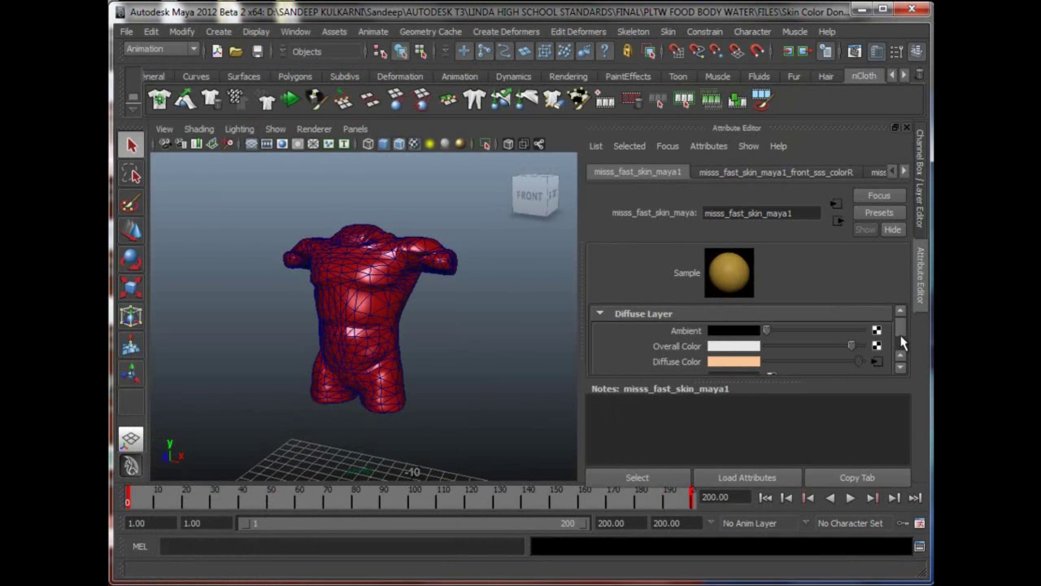
pyautogui.moveTo(797, 383); pyautogui.dragTo(811, 442)
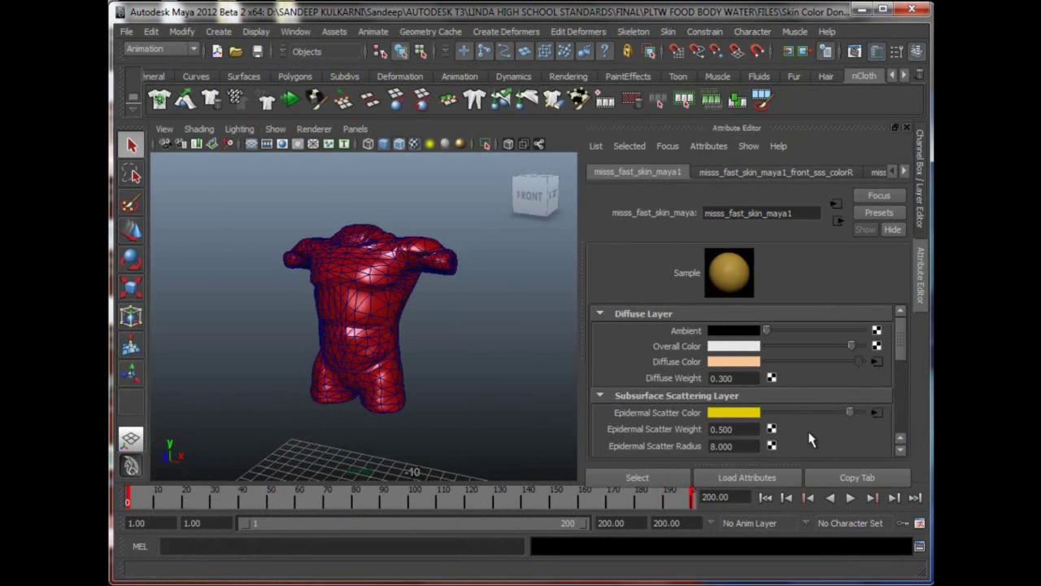
pyautogui.click(920, 284)
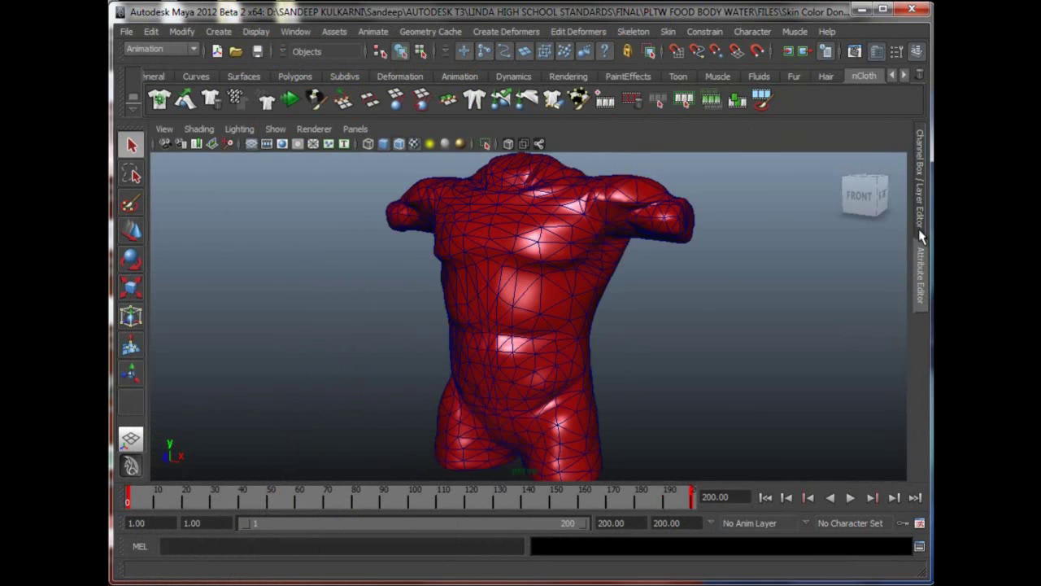
pyautogui.click(920, 271)
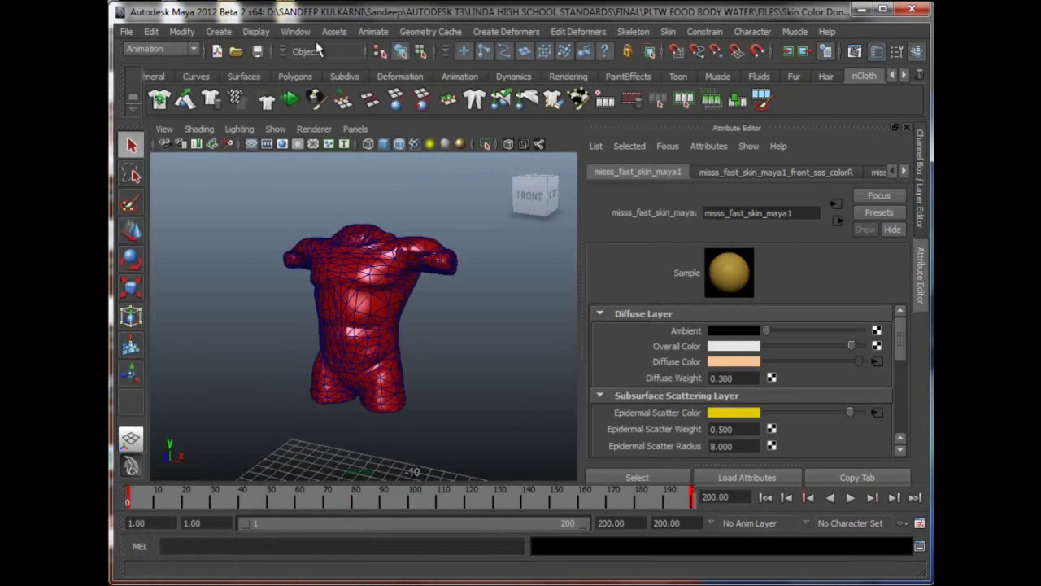
# - Open the Graph Editor and inspect the material's Front Sss Color R, G and B animation curves, framing each in view
pyautogui.click(295, 31)
pyautogui.moveTo(329, 71)
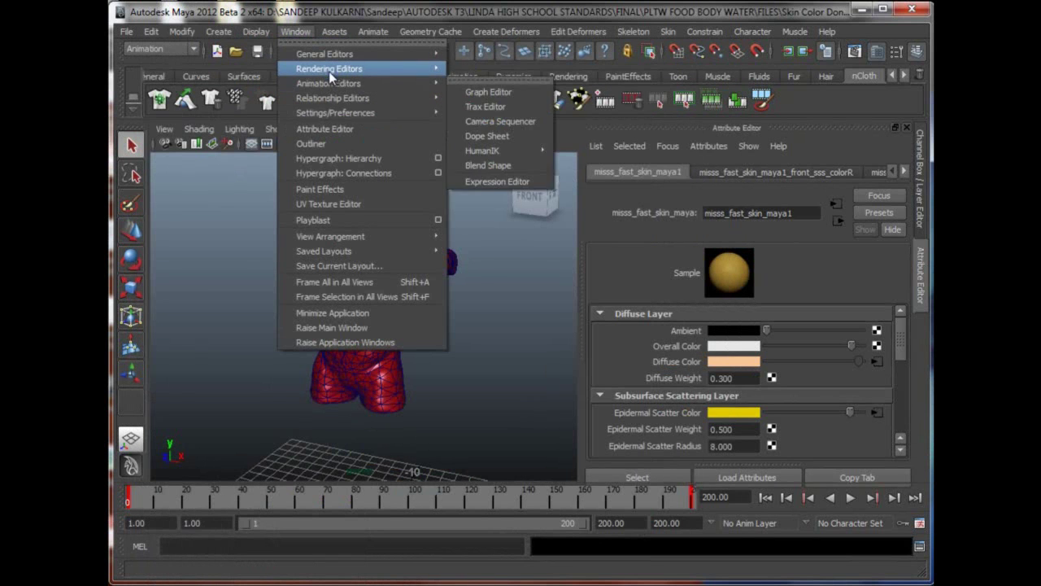
pyautogui.click(488, 92)
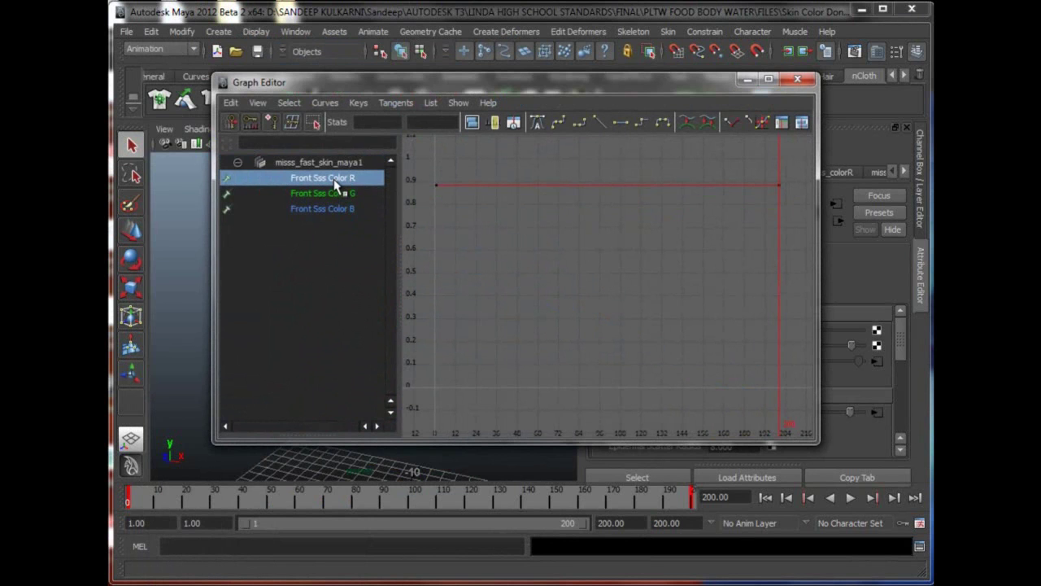
pyautogui.click(335, 193)
pyautogui.click(348, 209)
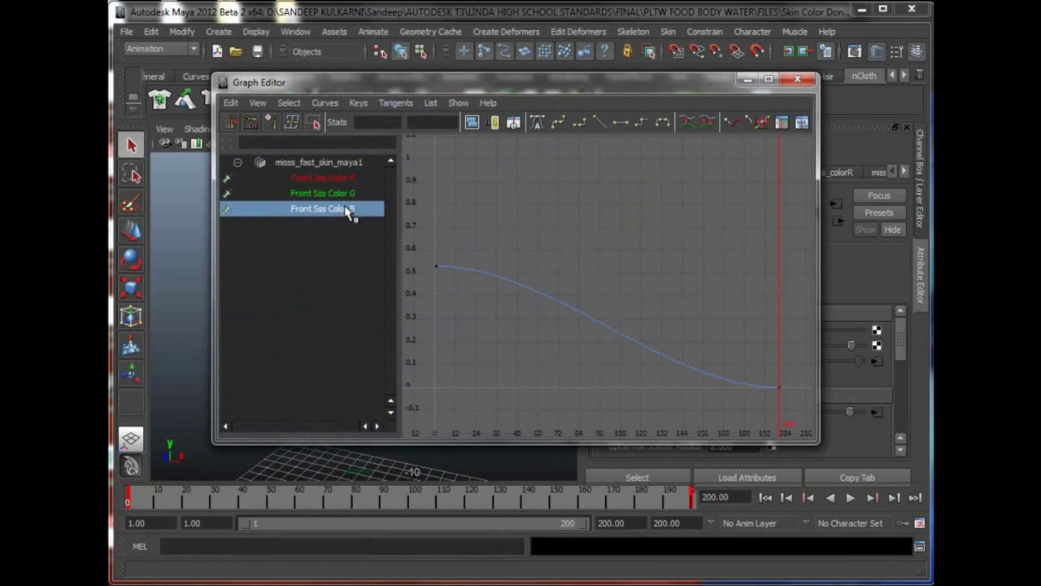
pyautogui.press('f')
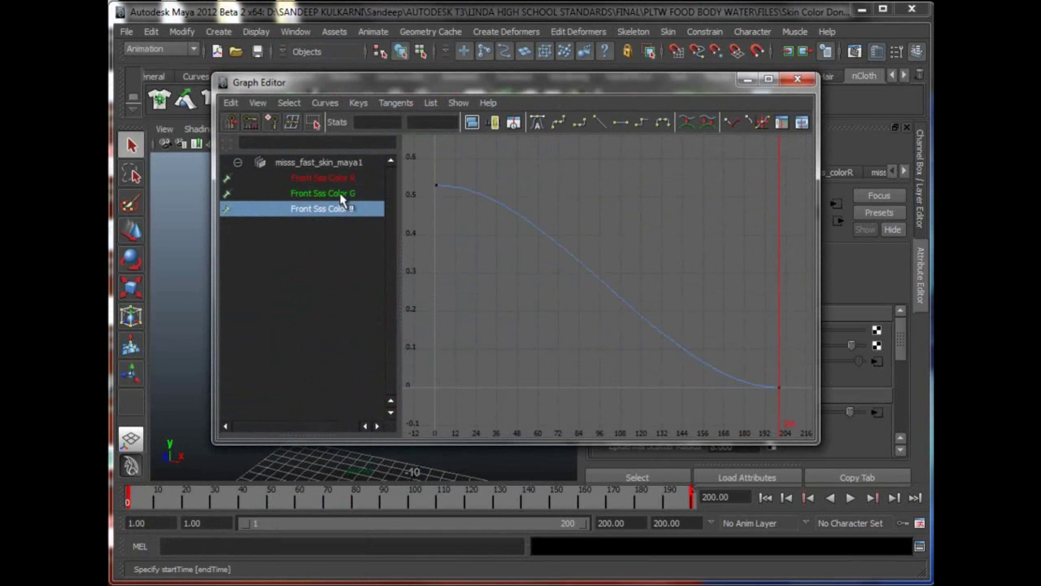
pyautogui.click(341, 196)
pyautogui.press('f')
pyautogui.click(342, 179)
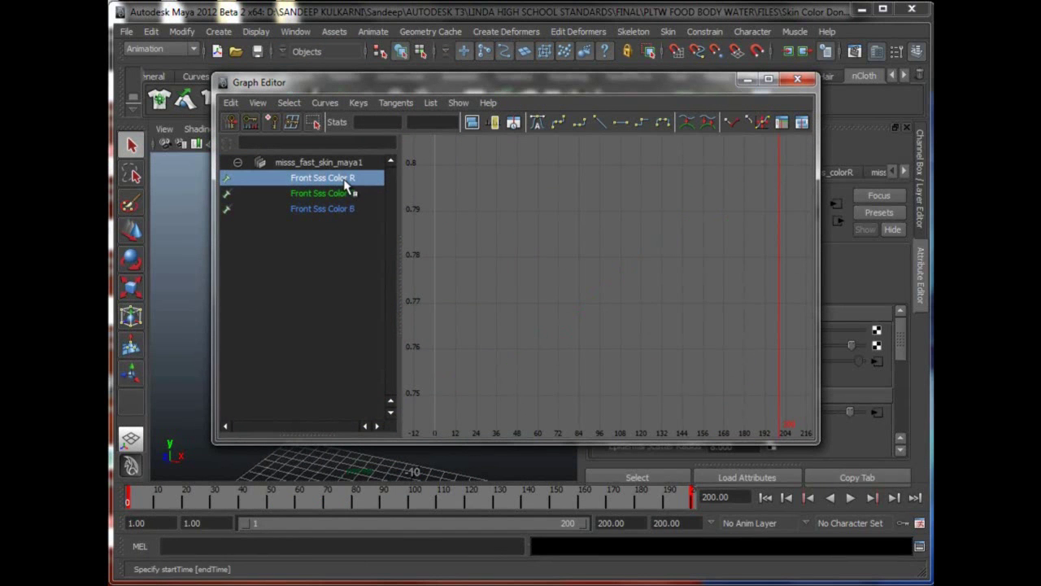
pyautogui.press('f')
# - Select the first and the last key of the Front Sss Color B curve in turn to check their frame and value
pyautogui.click(340, 209)
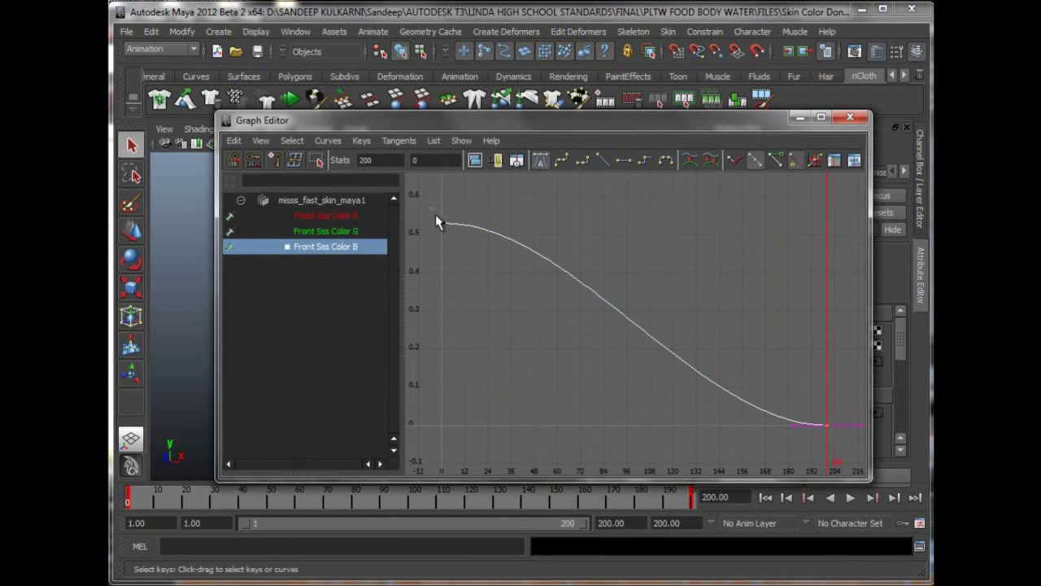
pyautogui.moveTo(435, 214); pyautogui.dragTo(449, 245)
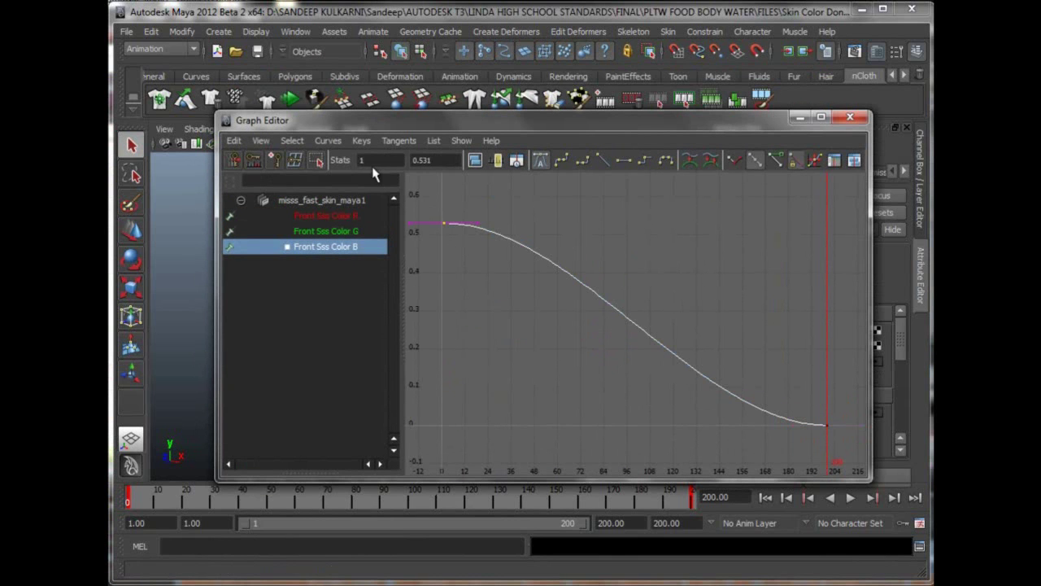
pyautogui.moveTo(823, 419); pyautogui.dragTo(845, 437)
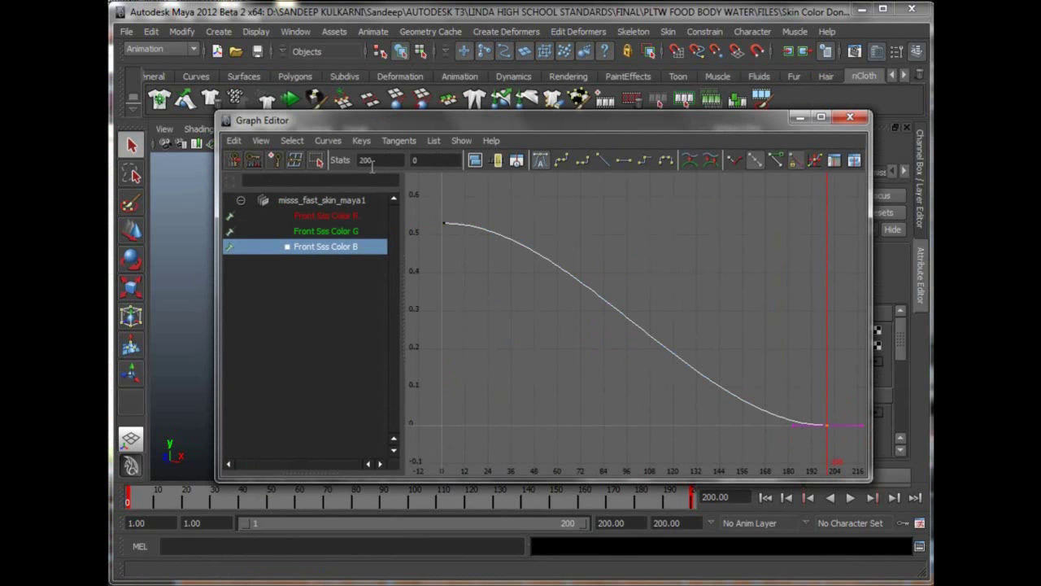